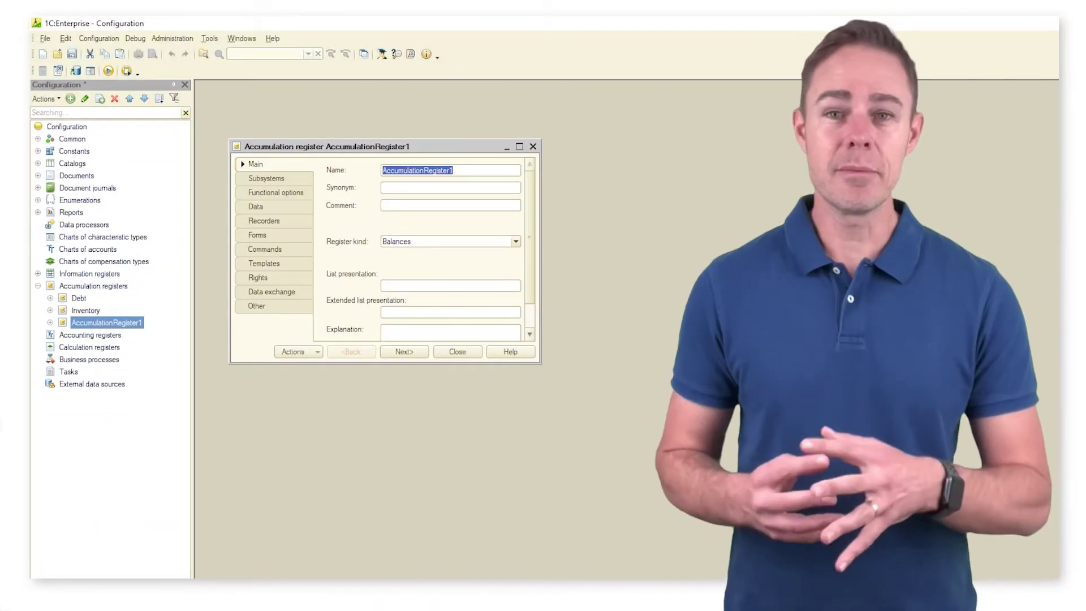
Step: Name the new accumulation register SupplierDiscount and set its register kind to Turnovers
text(Supplier)
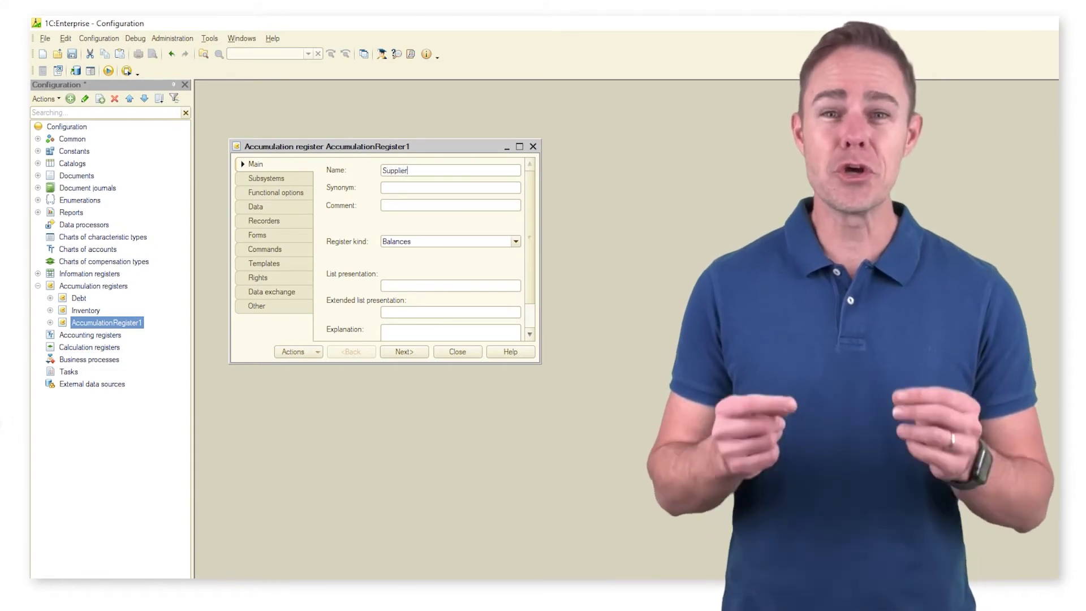
text(Discount)
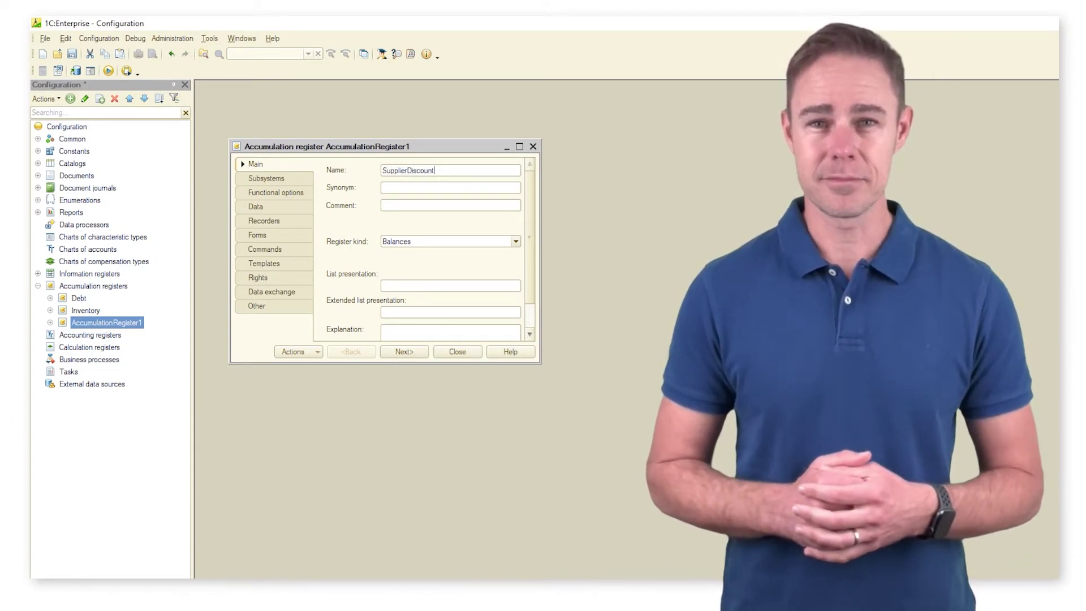
click(514, 241)
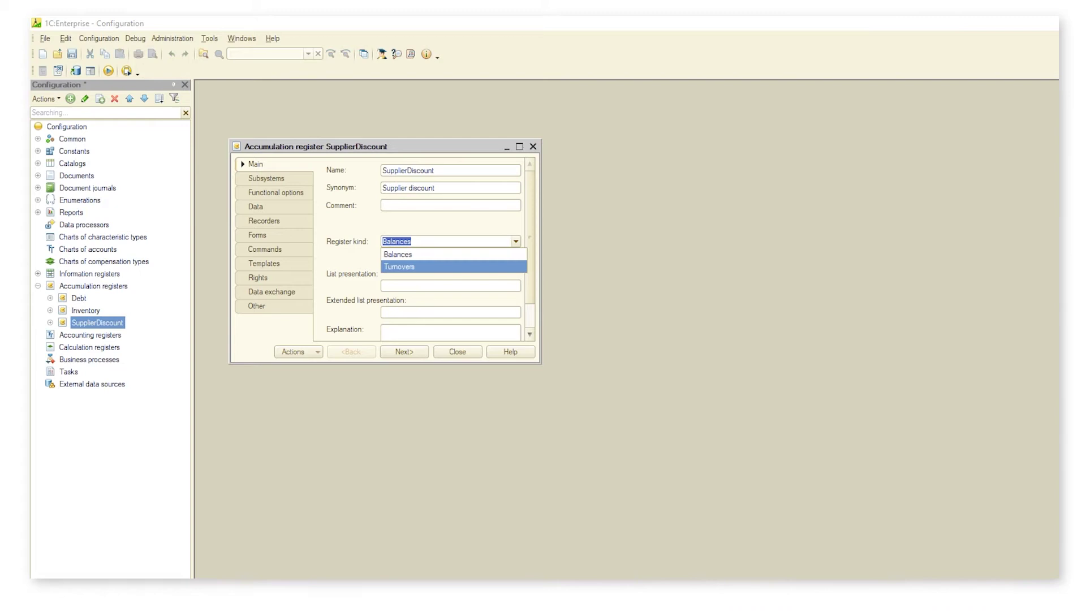
click(398, 266)
Step: Add a dimension named Supplier of type CatalogRef.Contractors to the SupplierDiscount register
click(255, 207)
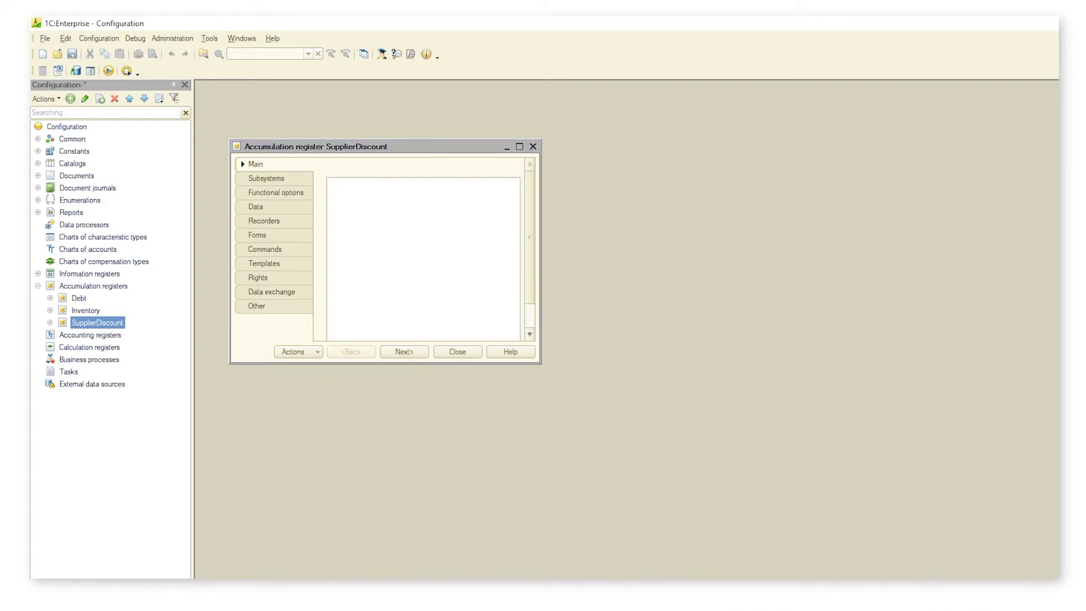
right_click(380, 164)
click(406, 171)
text(Supplier)
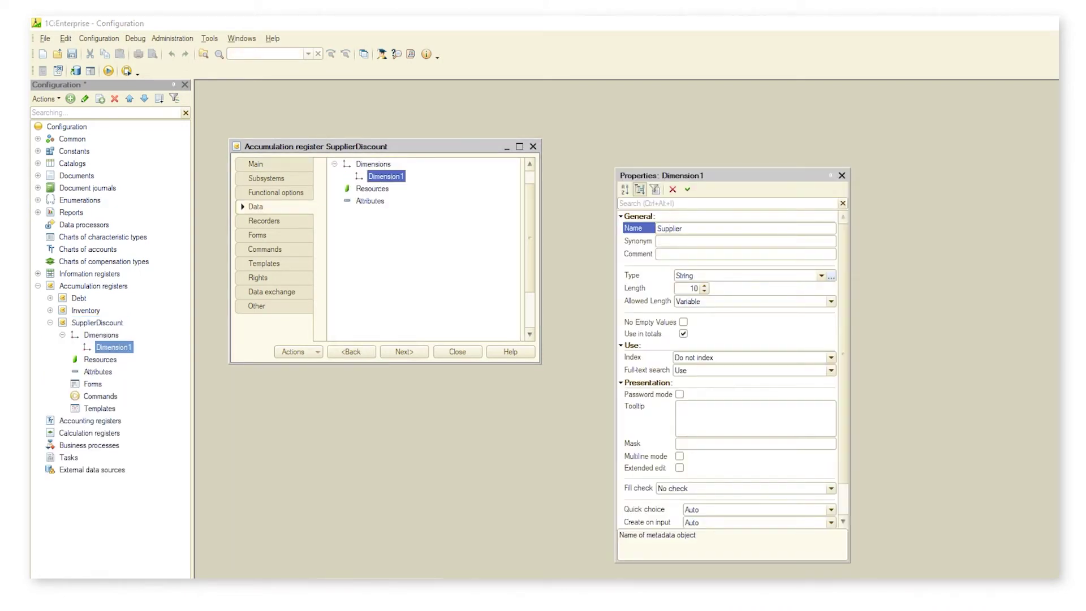
click(831, 276)
click(558, 319)
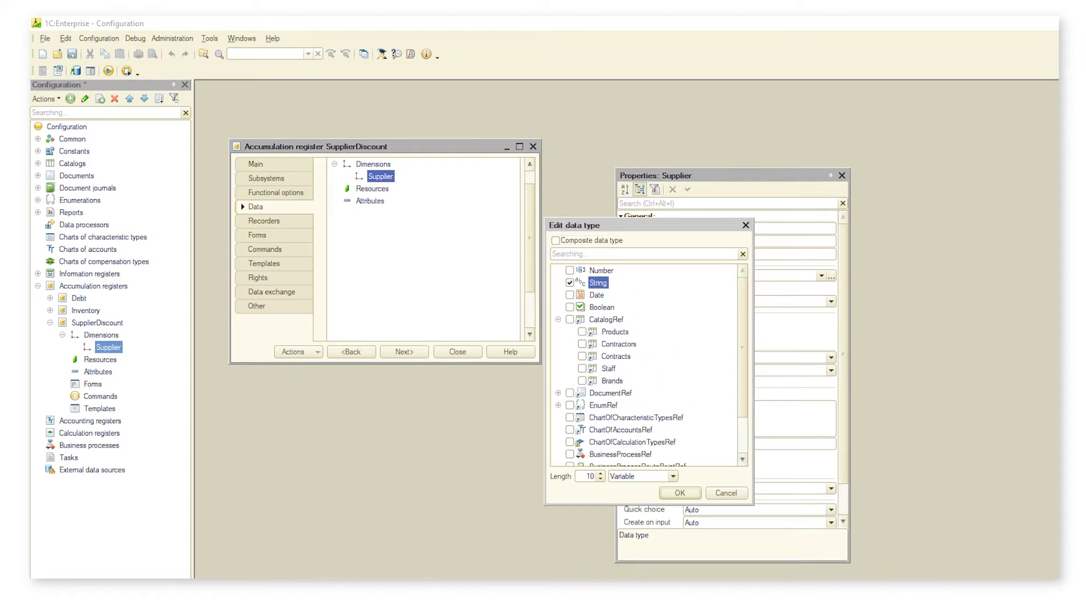
click(583, 344)
click(680, 492)
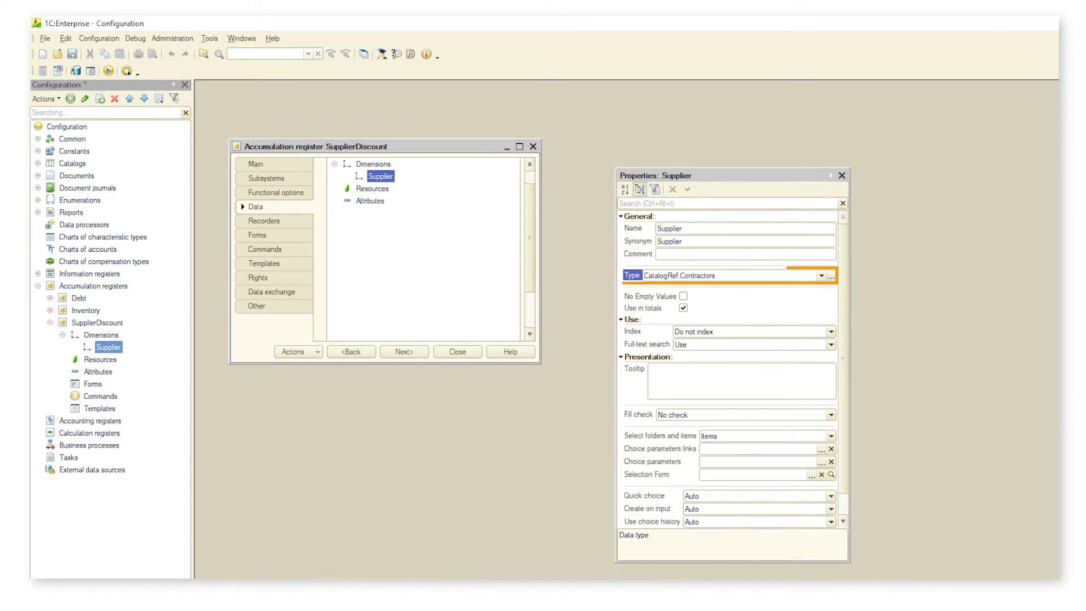
click(842, 175)
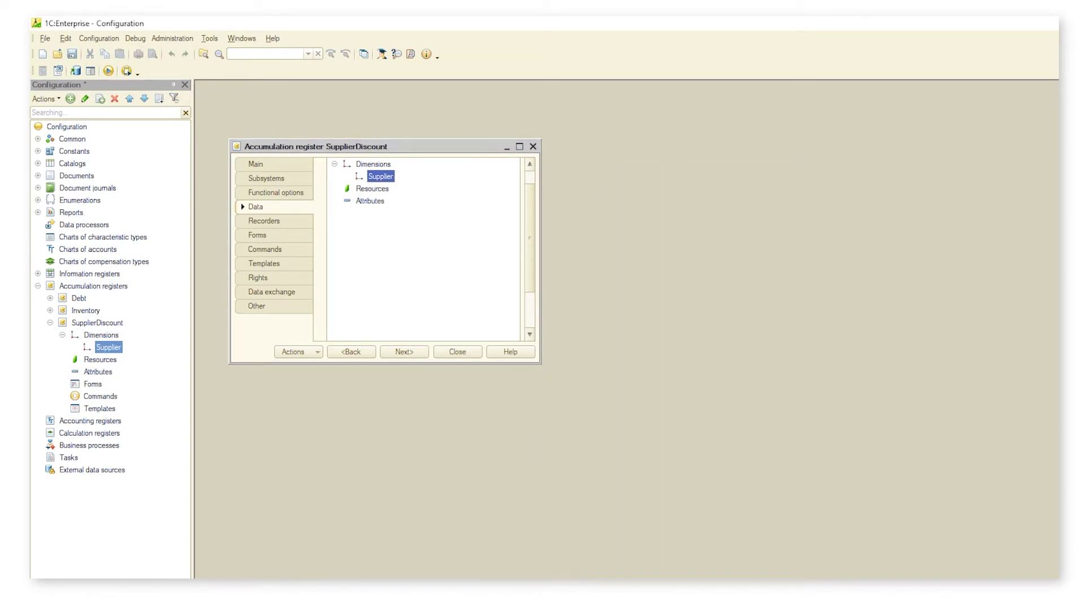
Step: Add a resource named TotalAmount to the SupplierDiscount register
right_click(382, 191)
click(409, 198)
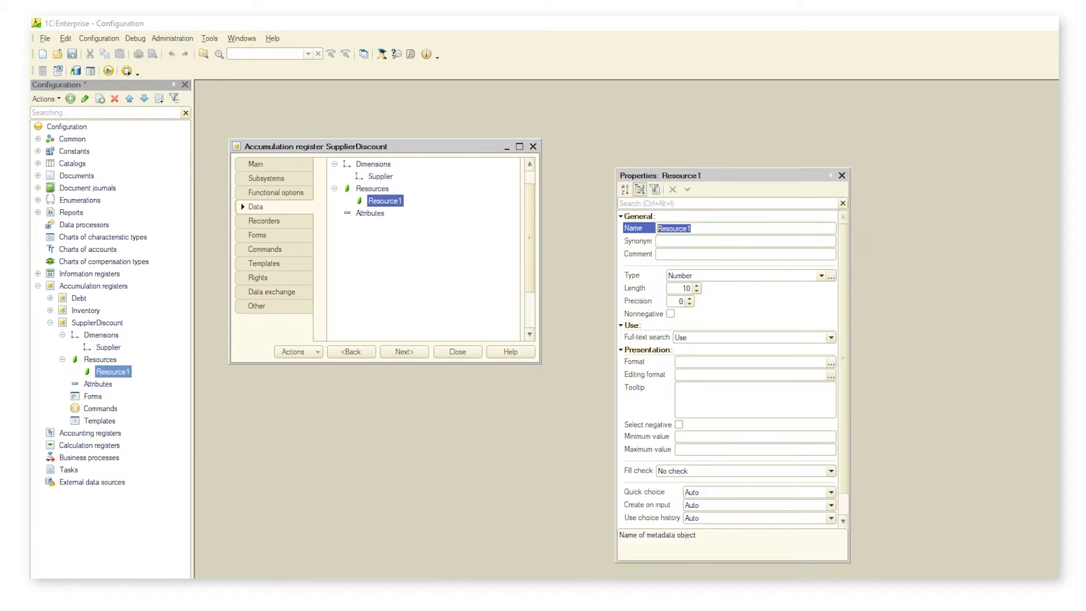
text(TotalAmount)
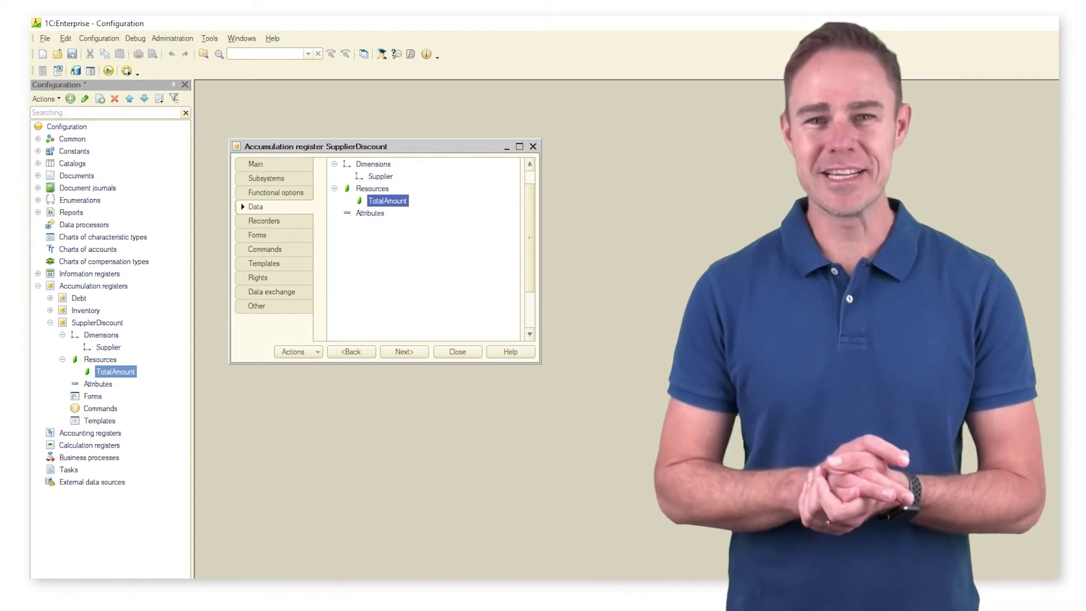
Step: Make the Purchases document a recorder of the SupplierDiscount register and close the register editor
click(264, 221)
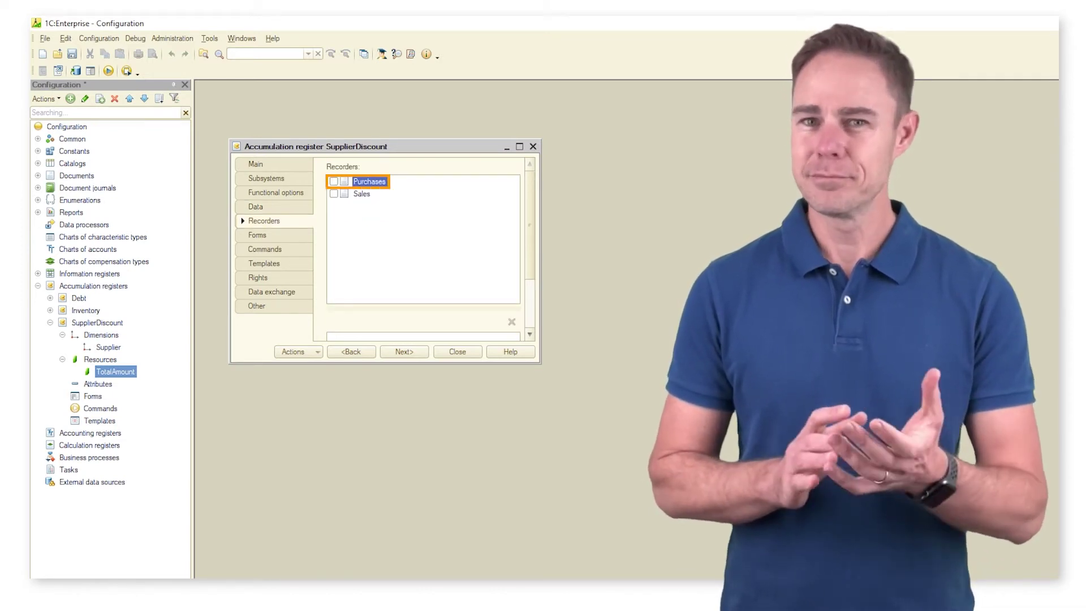
click(333, 181)
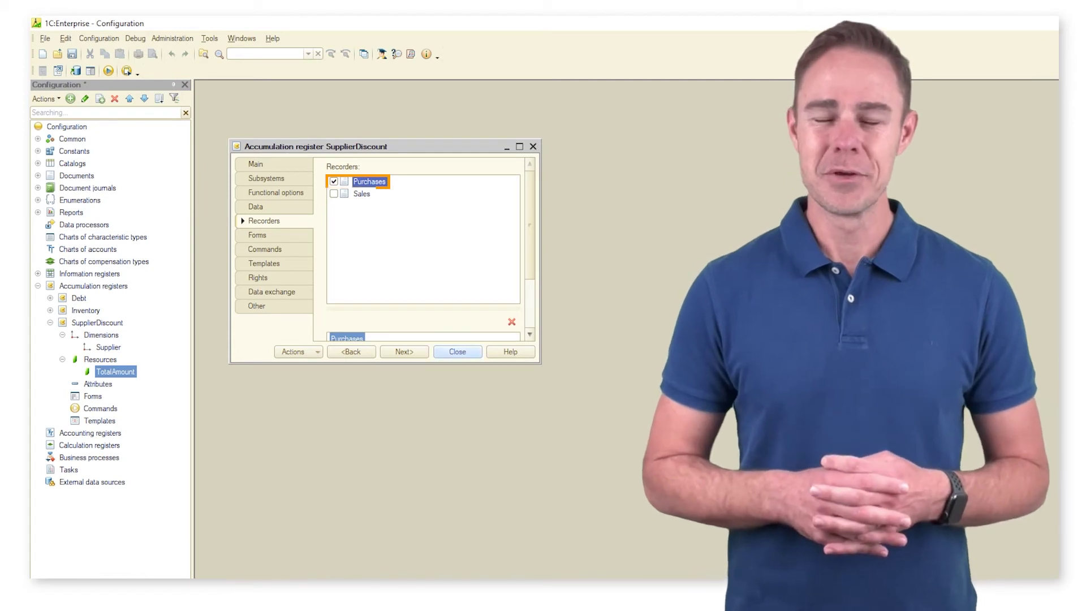
key(Escape)
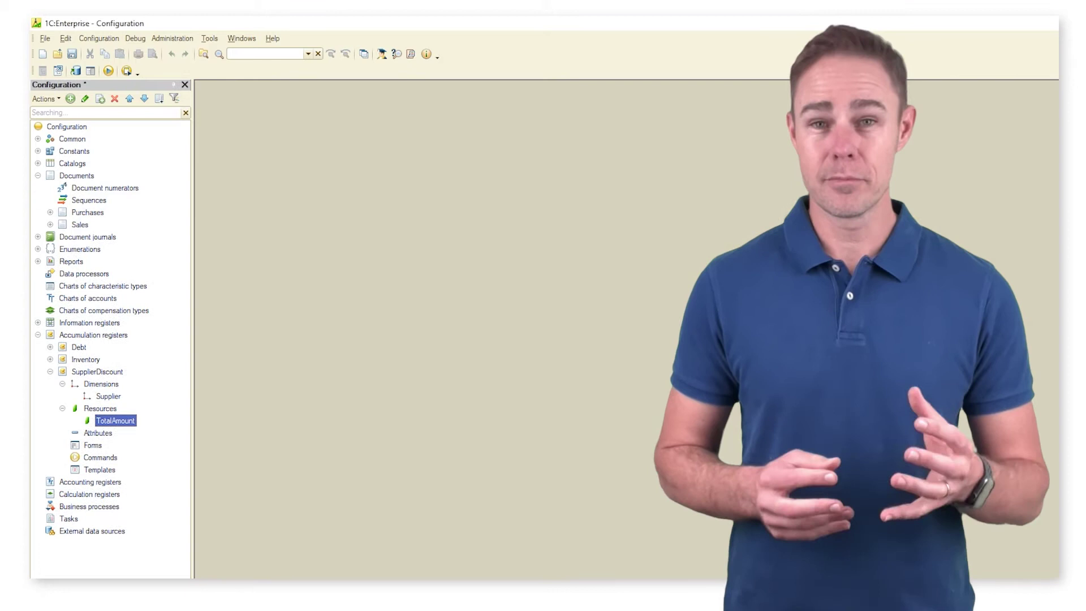
Step: Start the record wizard for the Purchases document's posting and add the SupplierDiscount accumulation register to it
double_click(87, 213)
click(237, 220)
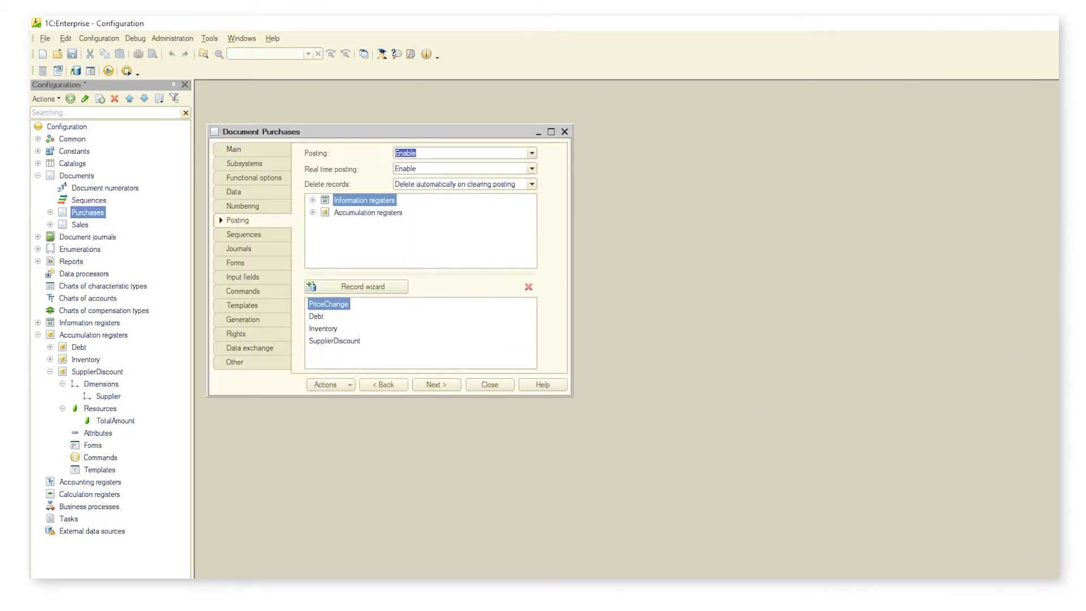
click(356, 286)
click(619, 378)
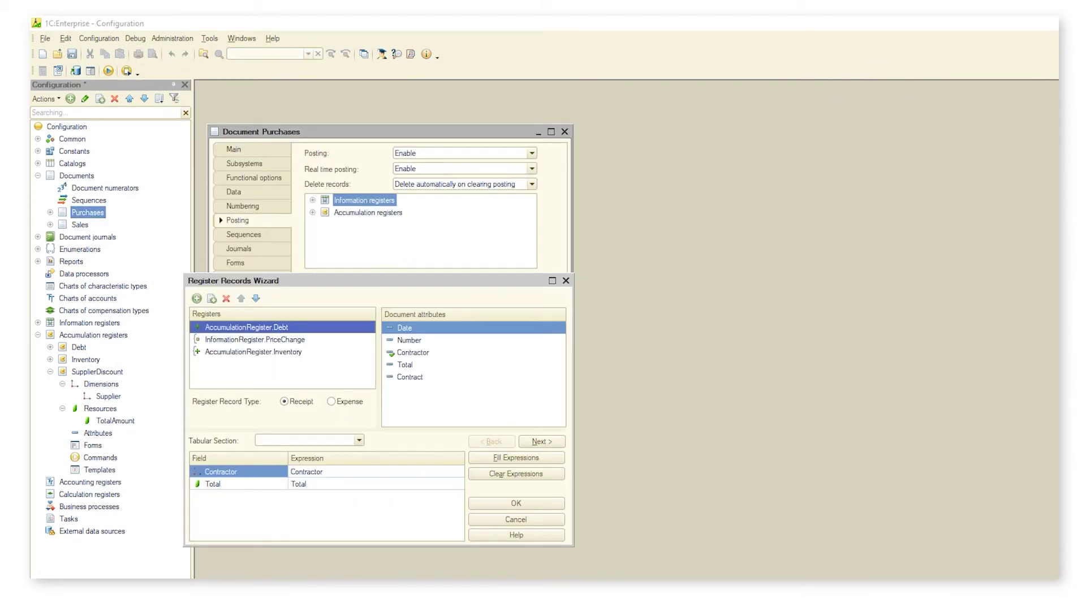
click(196, 298)
click(378, 492)
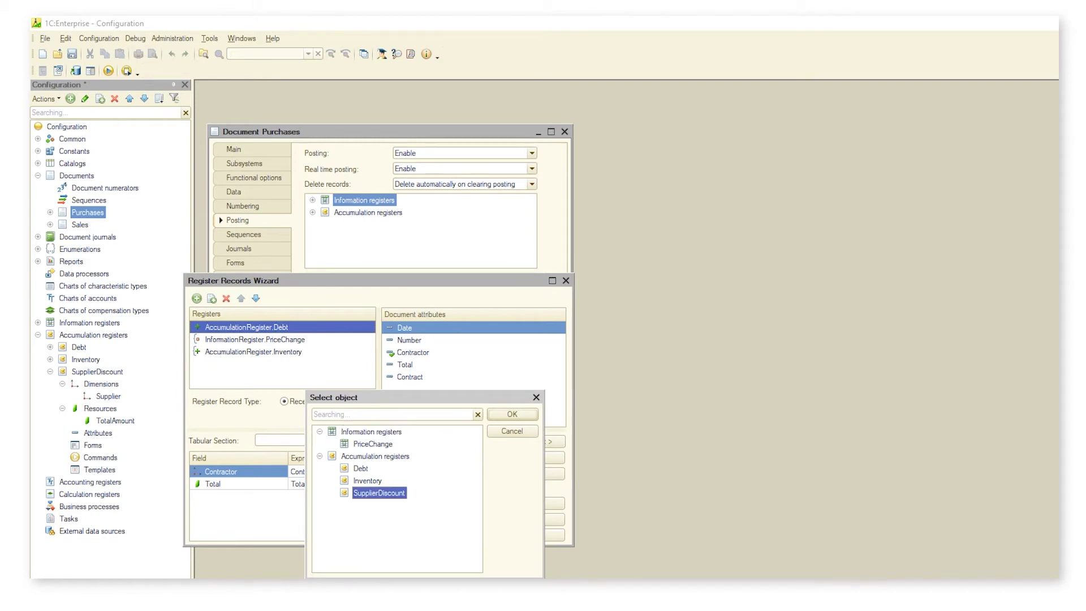
key(Return)
Step: Fill the SupplierDiscount record with Contractor for Supplier and Total for TotalAmount, and generate the posting code
click(291, 472)
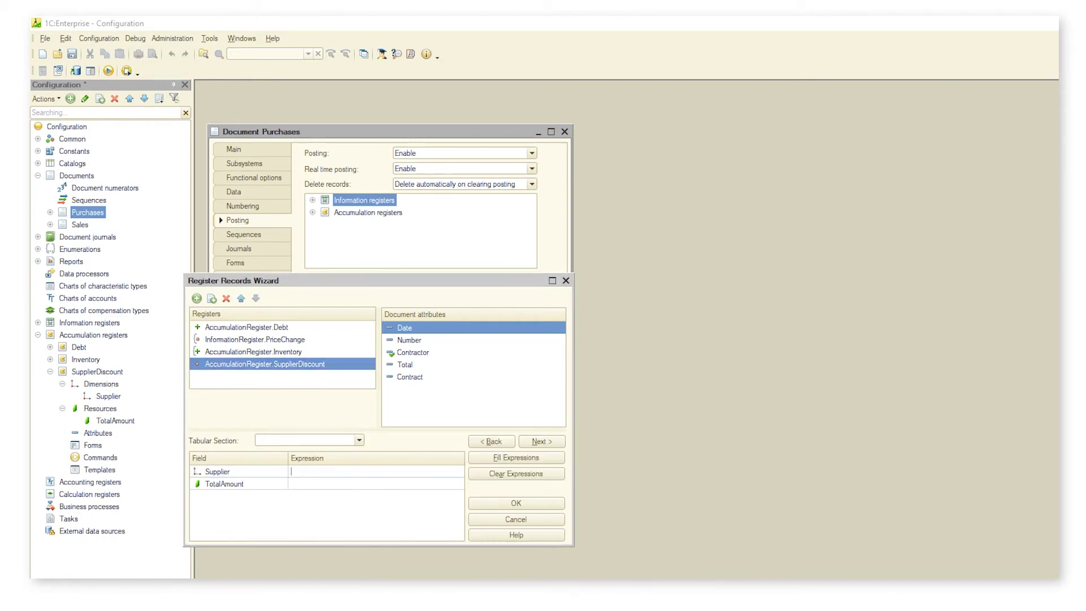
double_click(413, 352)
click(291, 484)
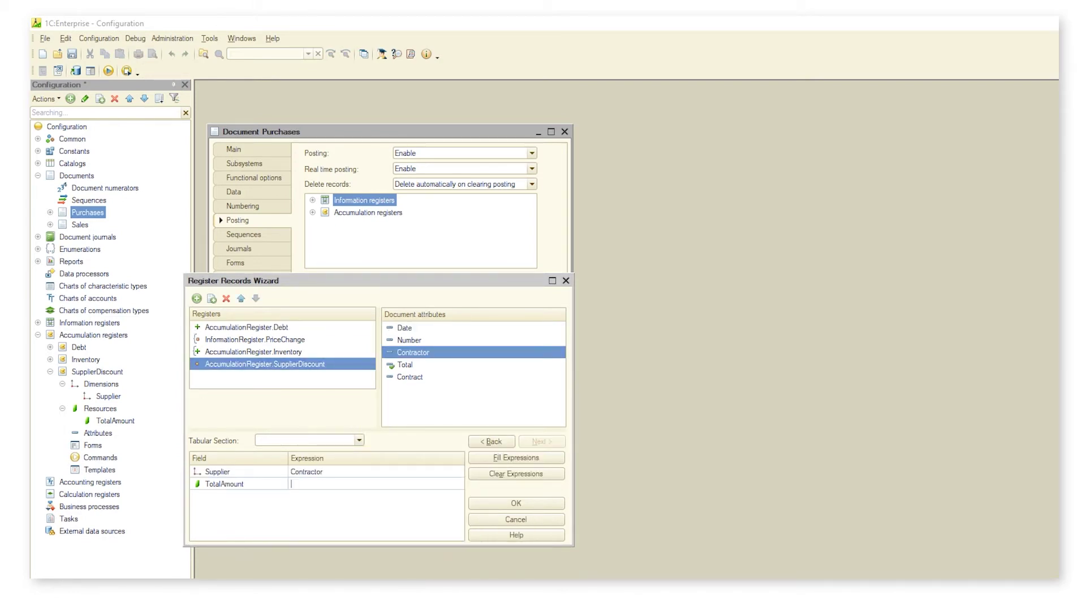
double_click(405, 364)
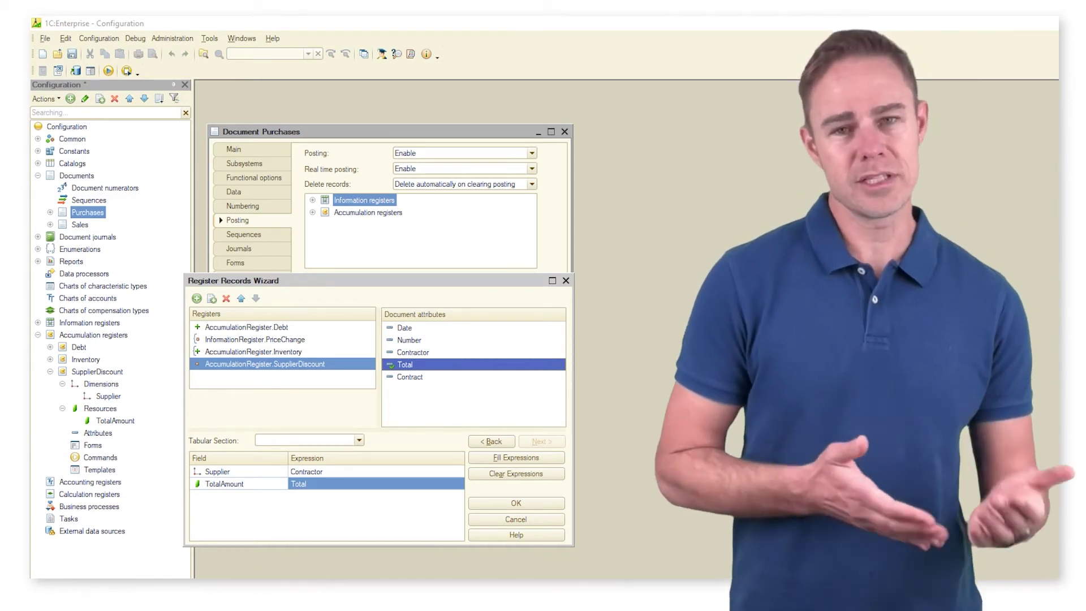
click(516, 503)
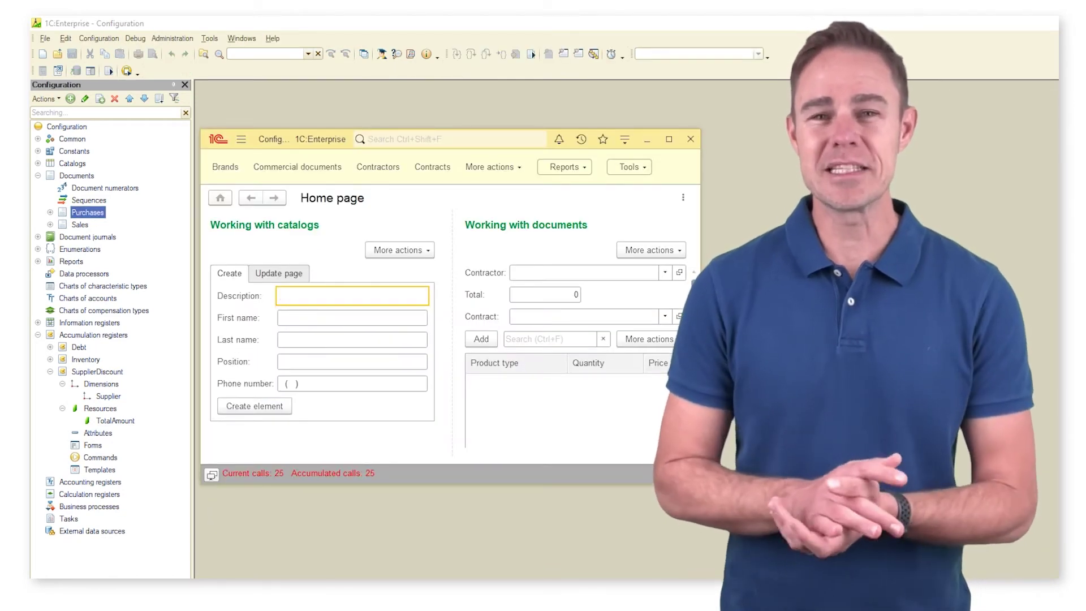
Step: In the running 1C:Enterprise application, list the Purchases documents and repost the two dated 2/7/2021 and 2/8/2021
click(493, 167)
click(513, 222)
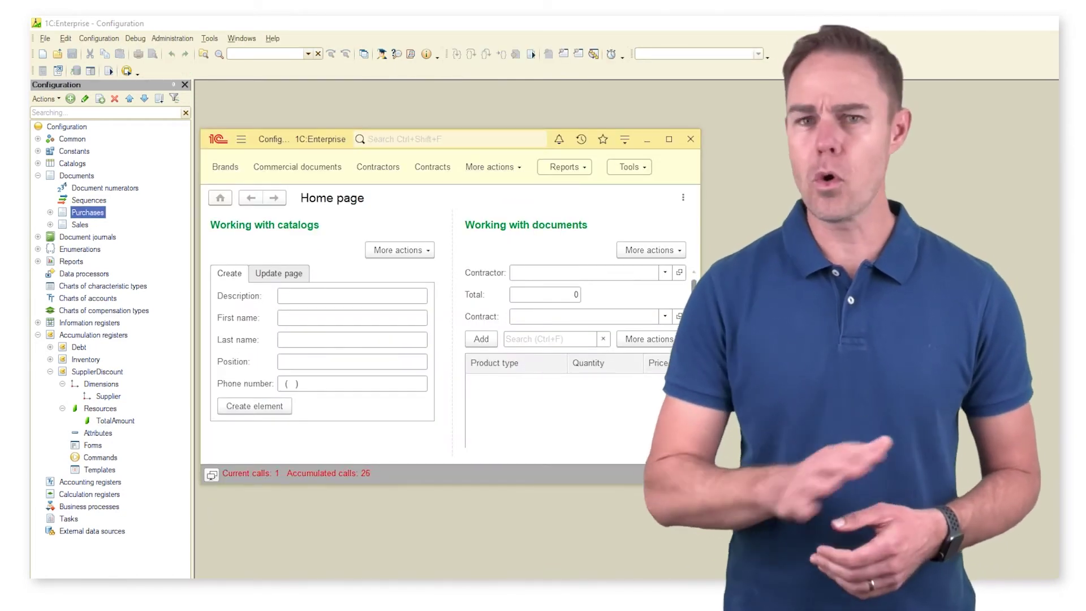
double_click(269, 264)
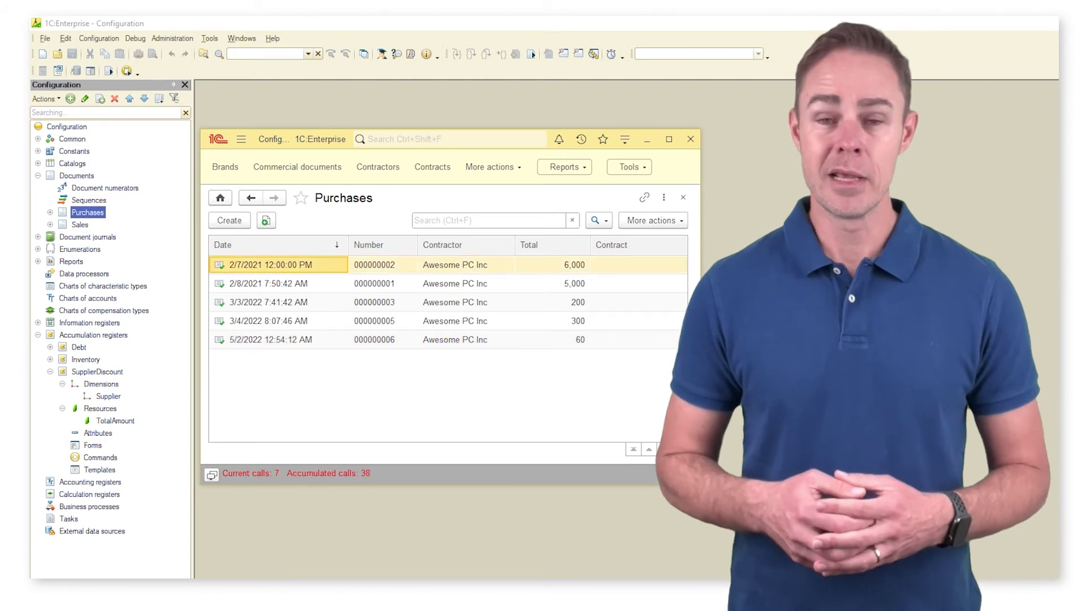
key(ctrl+Return)
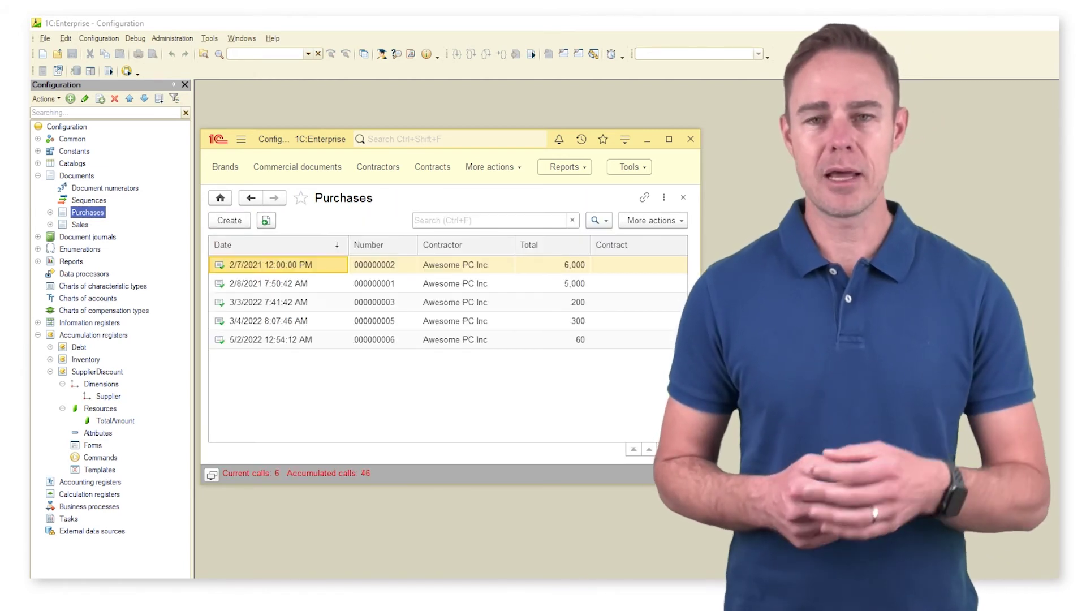
double_click(268, 283)
key(ctrl+Return)
Step: Repost the Purchases documents dated 3/3/2022, 3/4/2022 and 5/2/2022
click(268, 302)
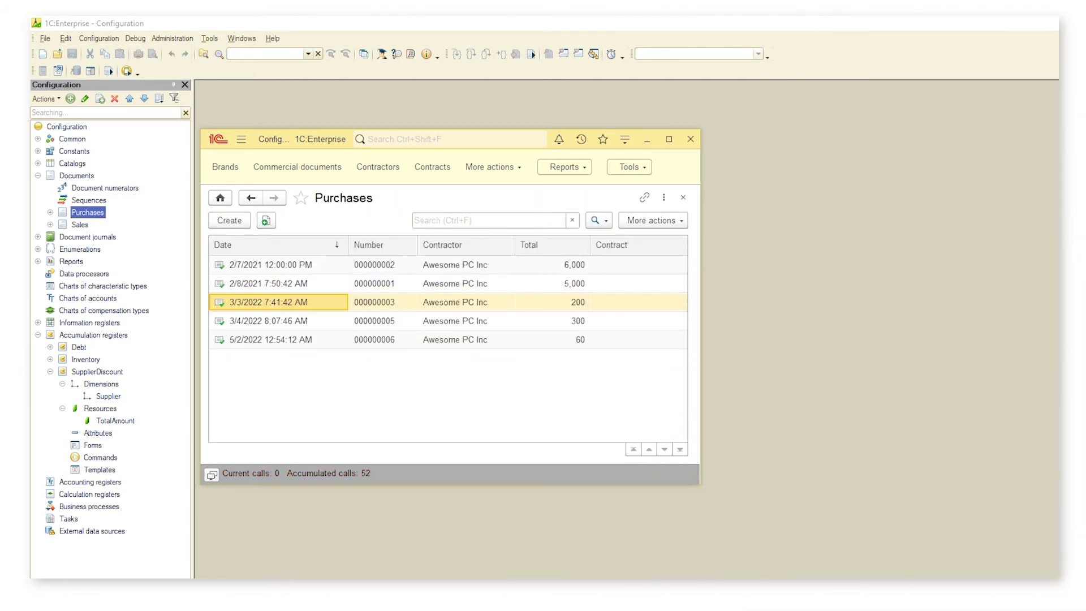
key(Return)
key(ctrl+Return)
key(Down)
key(Return)
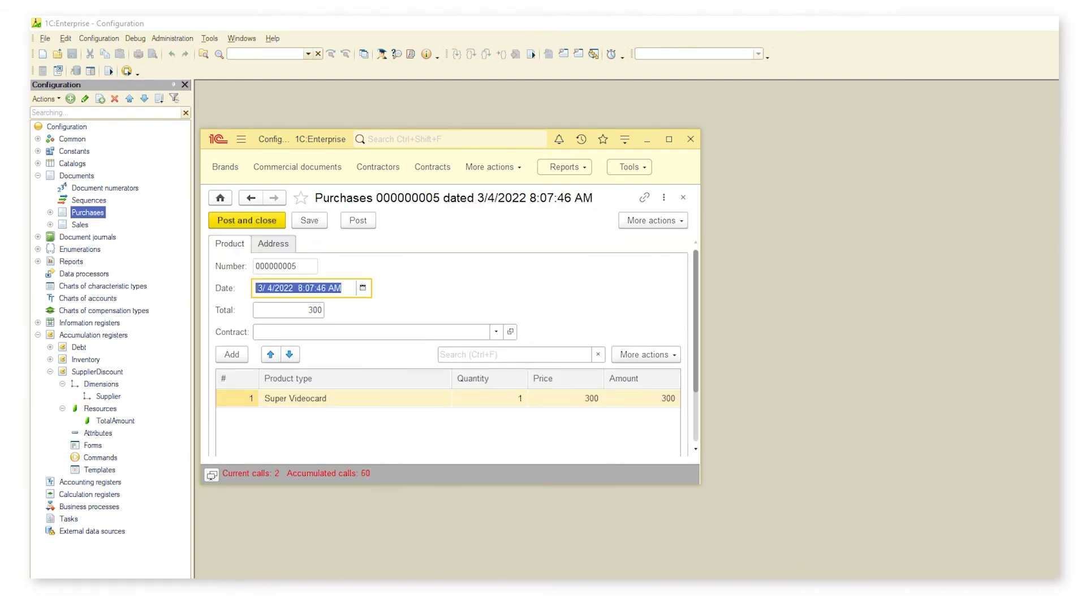
key(ctrl+Return)
key(Down)
key(Return)
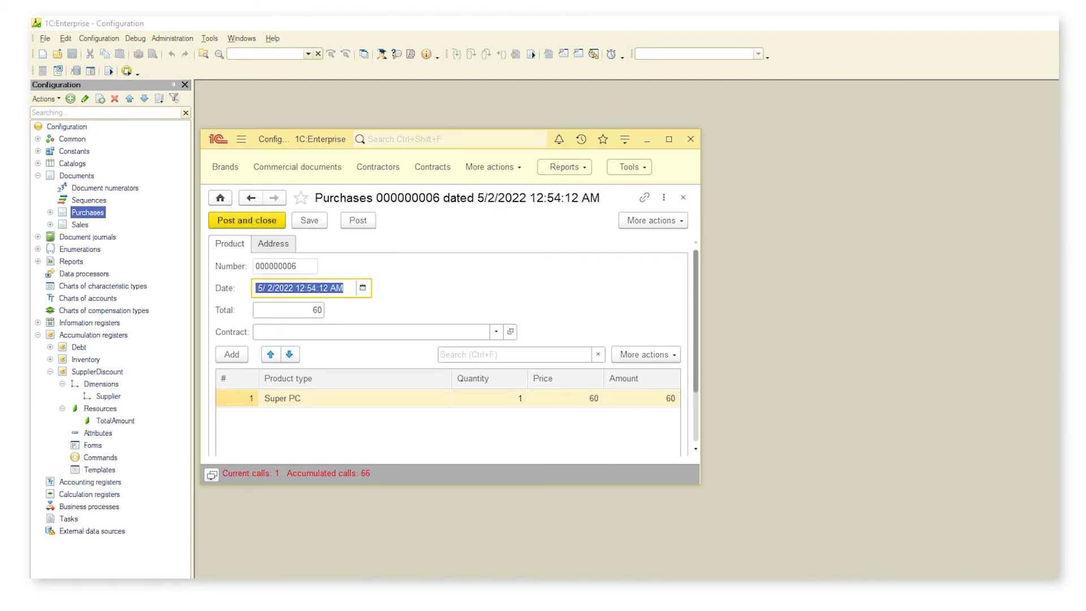
key(ctrl+Return)
Step: Open the Supplier discount accumulation register from the functions for technician
click(625, 139)
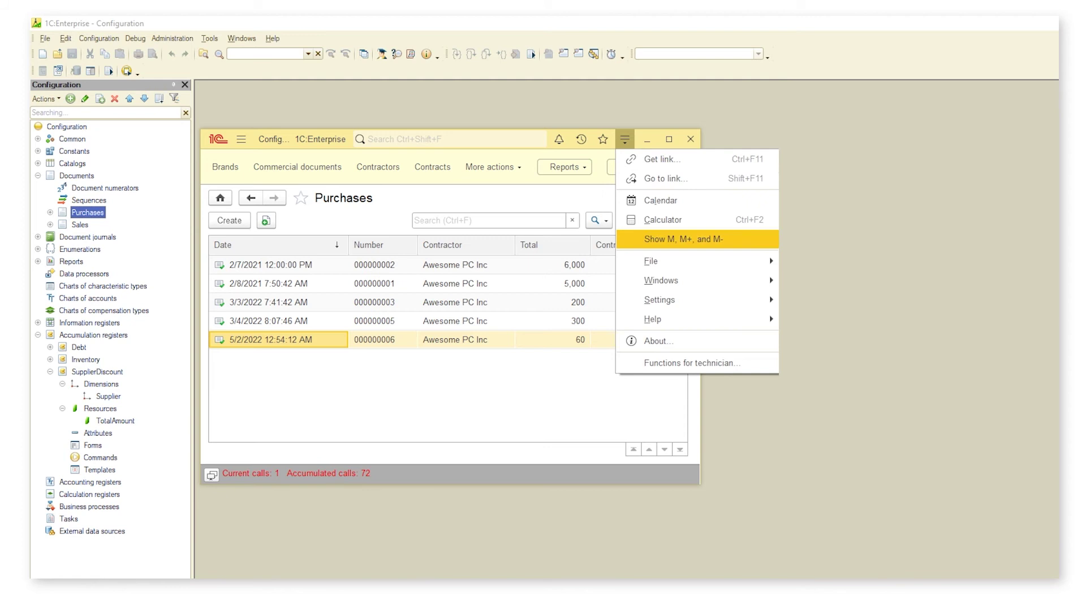
click(692, 363)
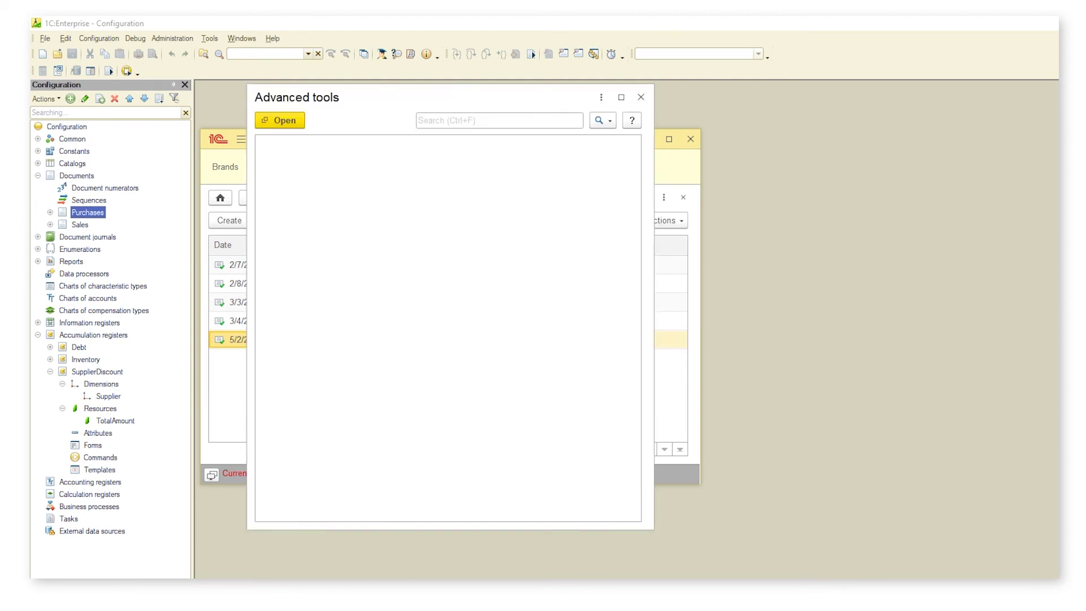
click(265, 331)
double_click(328, 388)
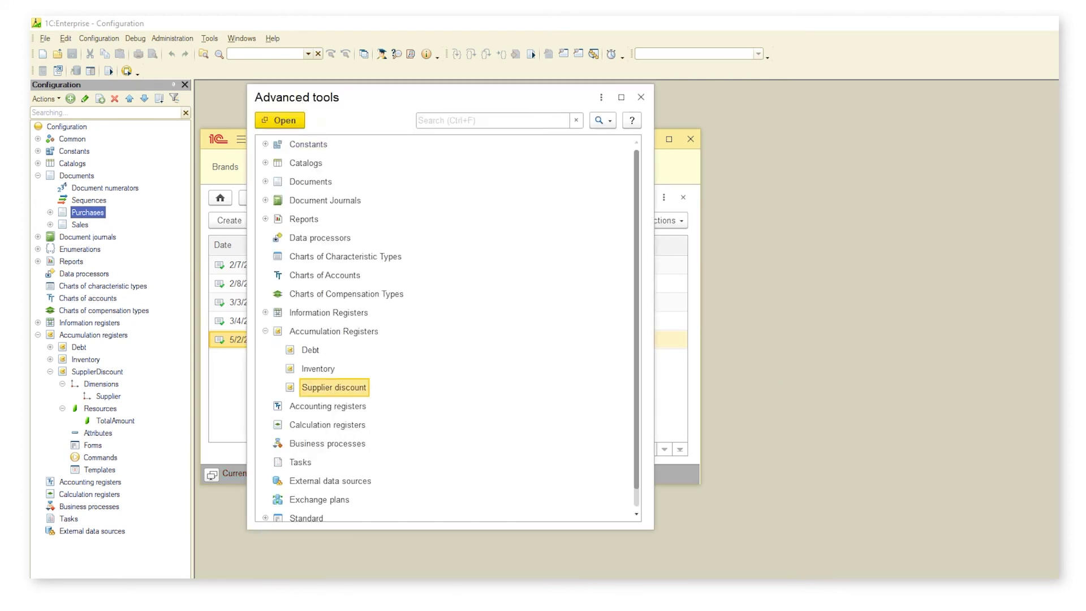